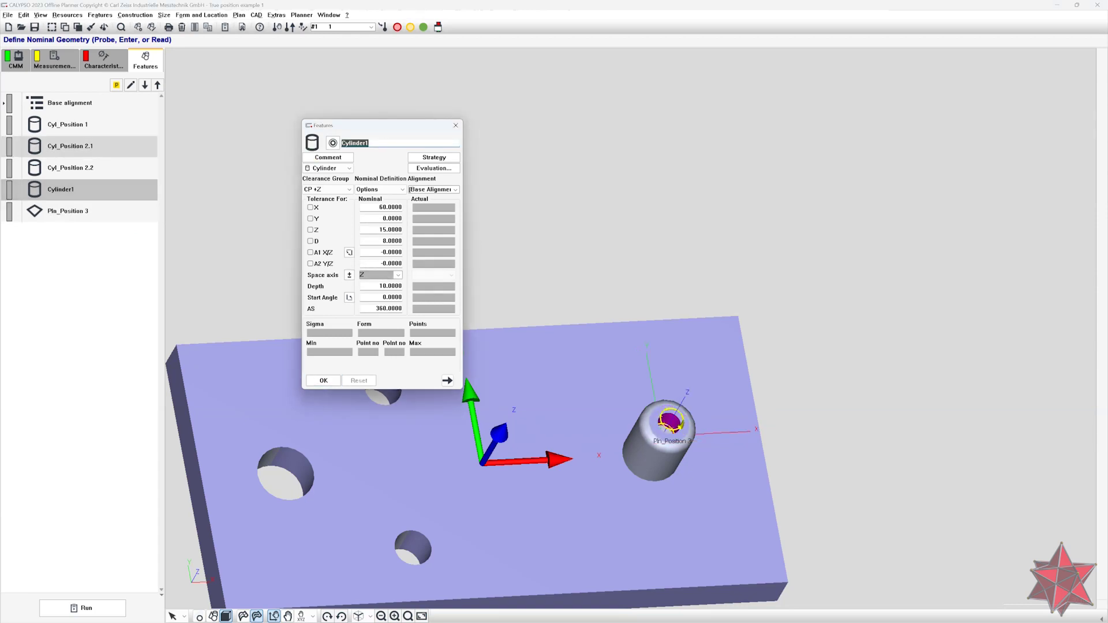
# Step: Replace the name Cylinder1 with Cyl_Position 3 and confirm the Cylinder dialog
pyautogui.write('C')
pyautogui.click(323, 380)
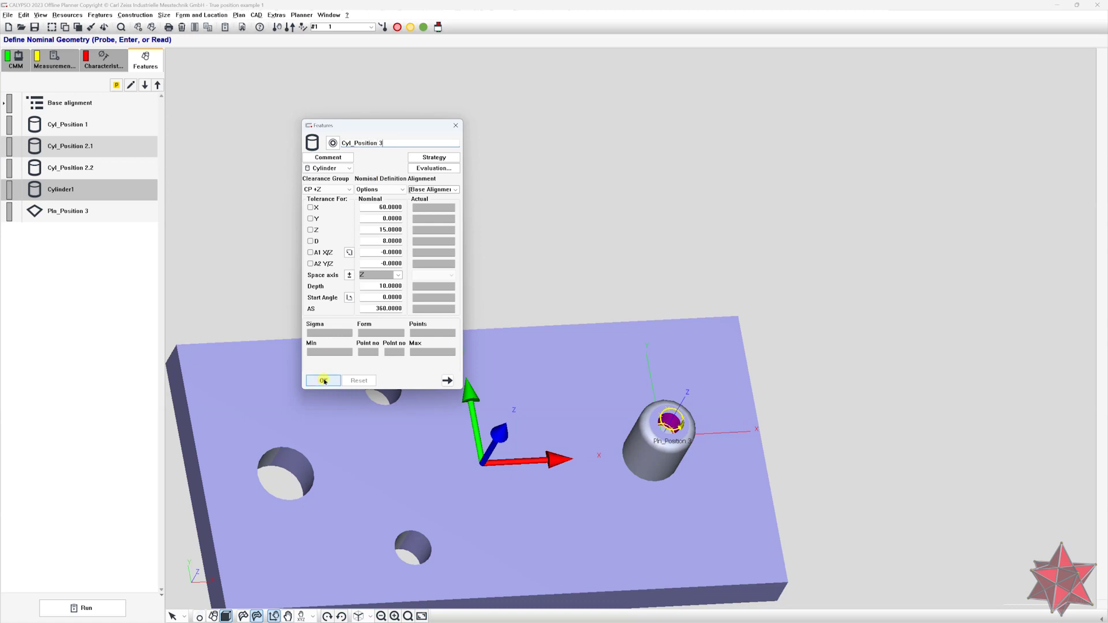
# Step: Create an Intersection feature between Cyl_Position 3 and Pln_Position 3
pyautogui.click(149, 15)
pyautogui.click(146, 40)
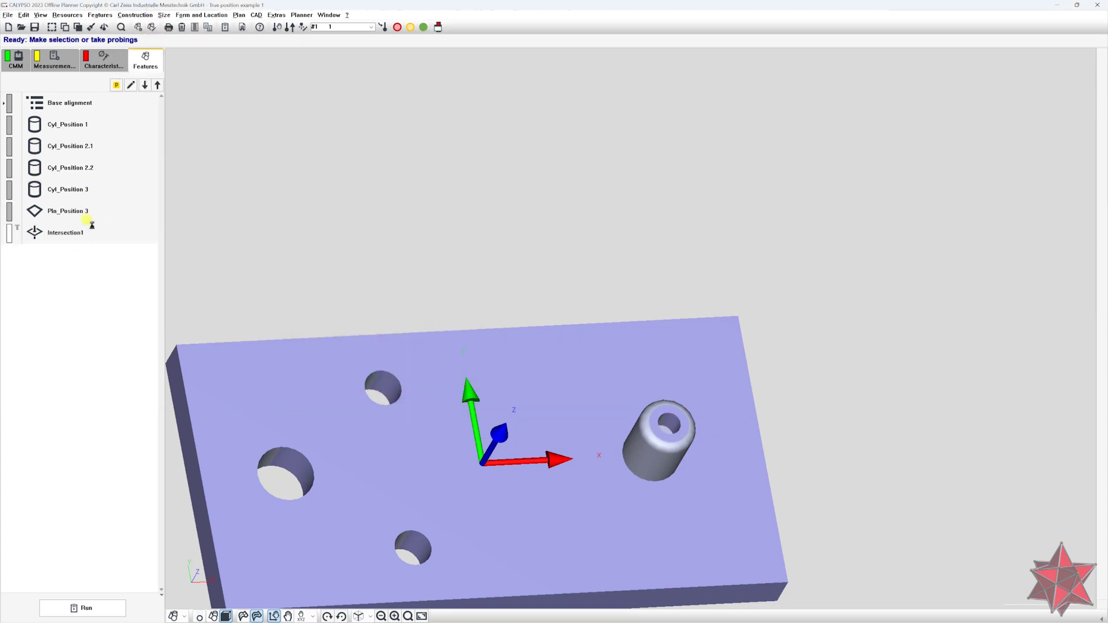
pyautogui.click(25, 158)
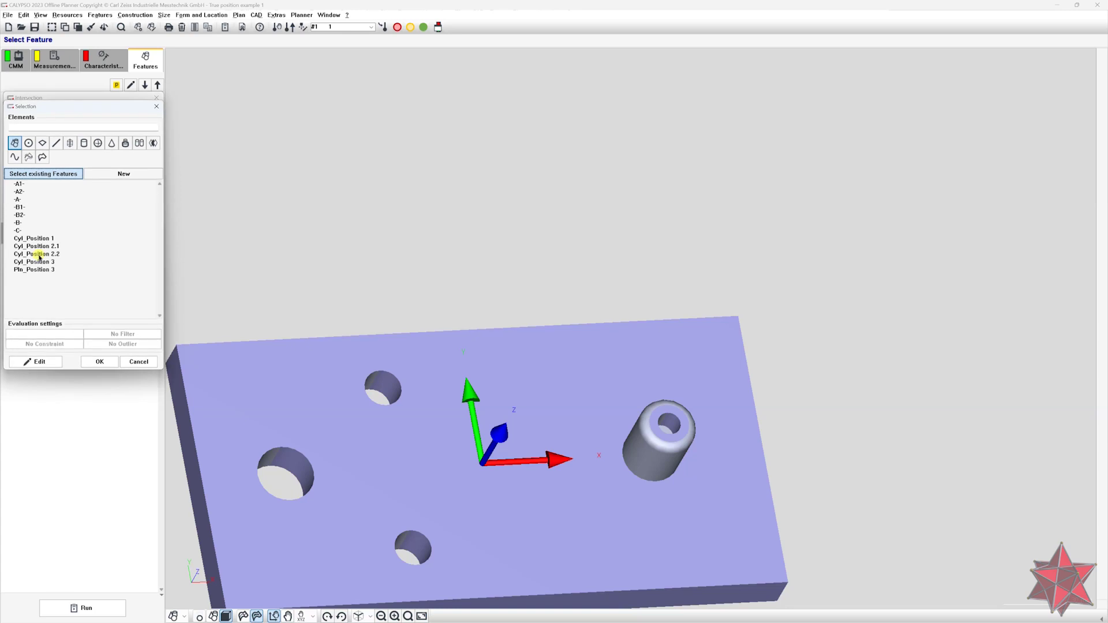
pyautogui.doubleClick(46, 264)
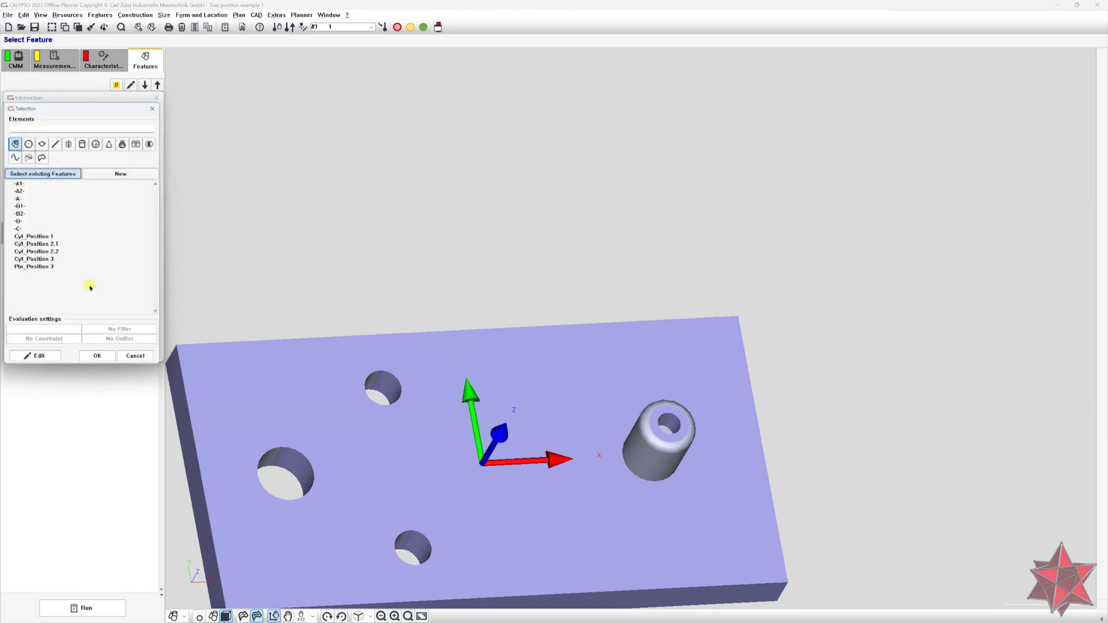
pyautogui.doubleClick(46, 270)
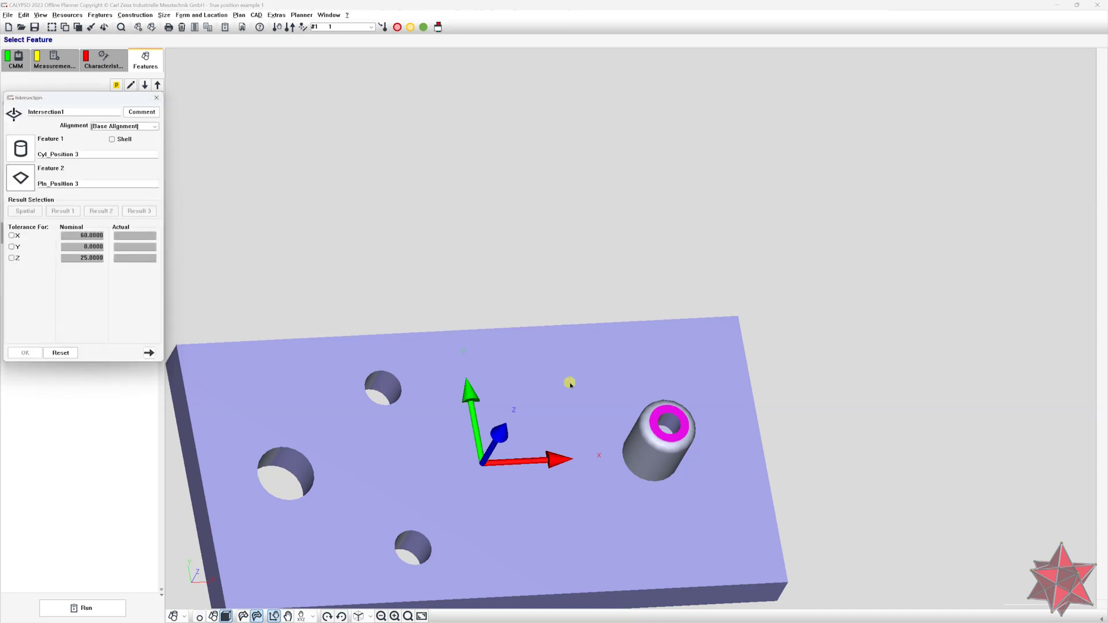
# Step: Rename the intersection Pnt_Position 3, leave Shell unchecked, and confirm it
pyautogui.doubleClick(78, 112)
pyautogui.write('Pnt_Posi')
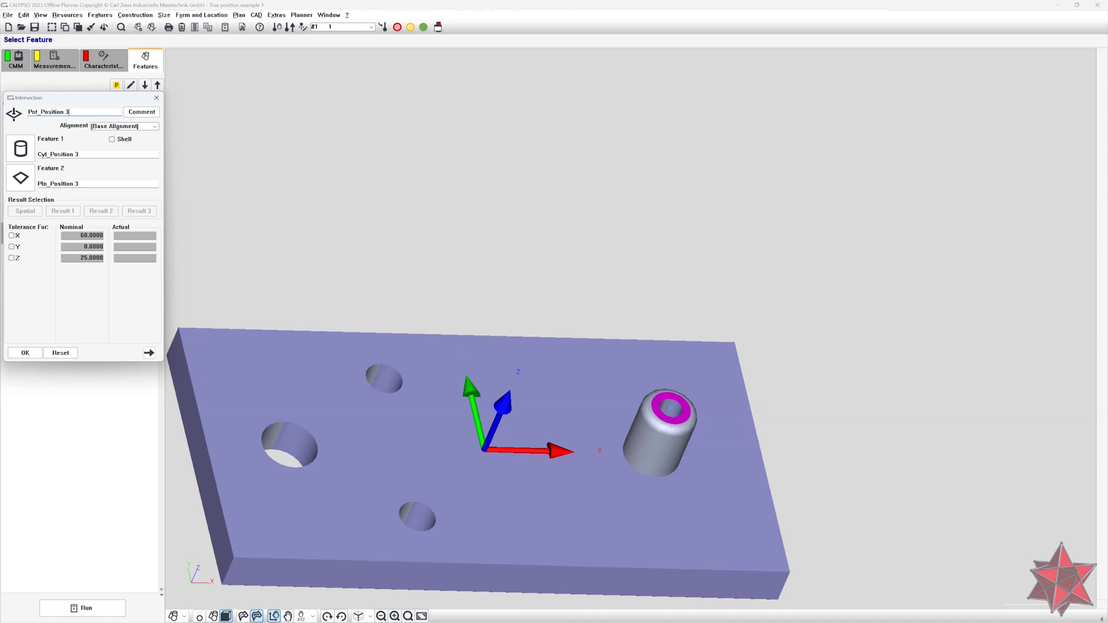
pyautogui.click(113, 139)
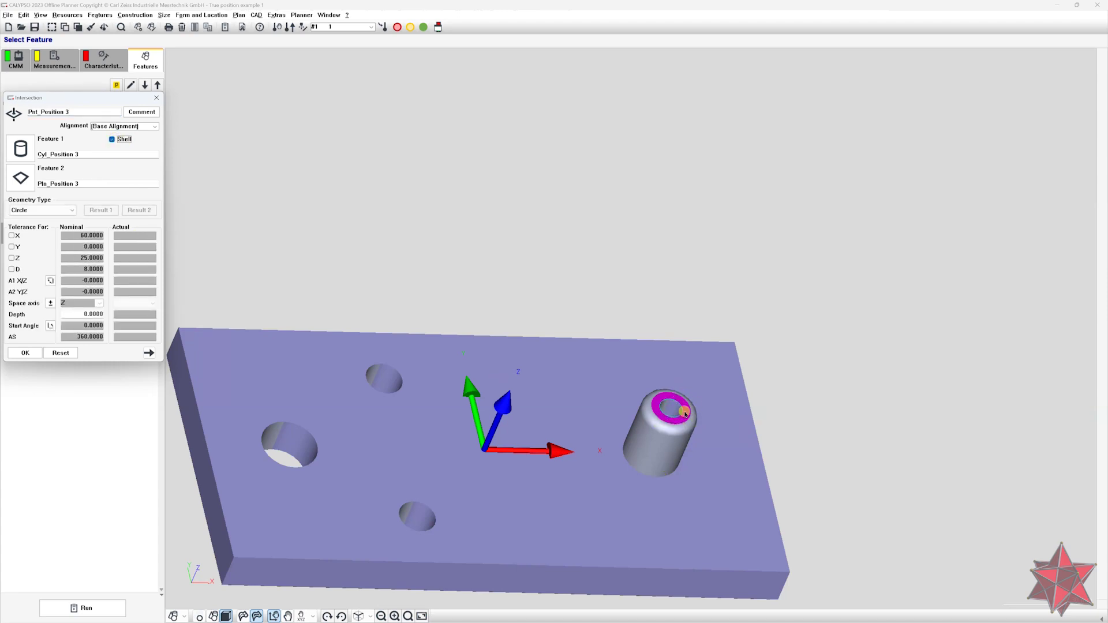
pyautogui.click(113, 139)
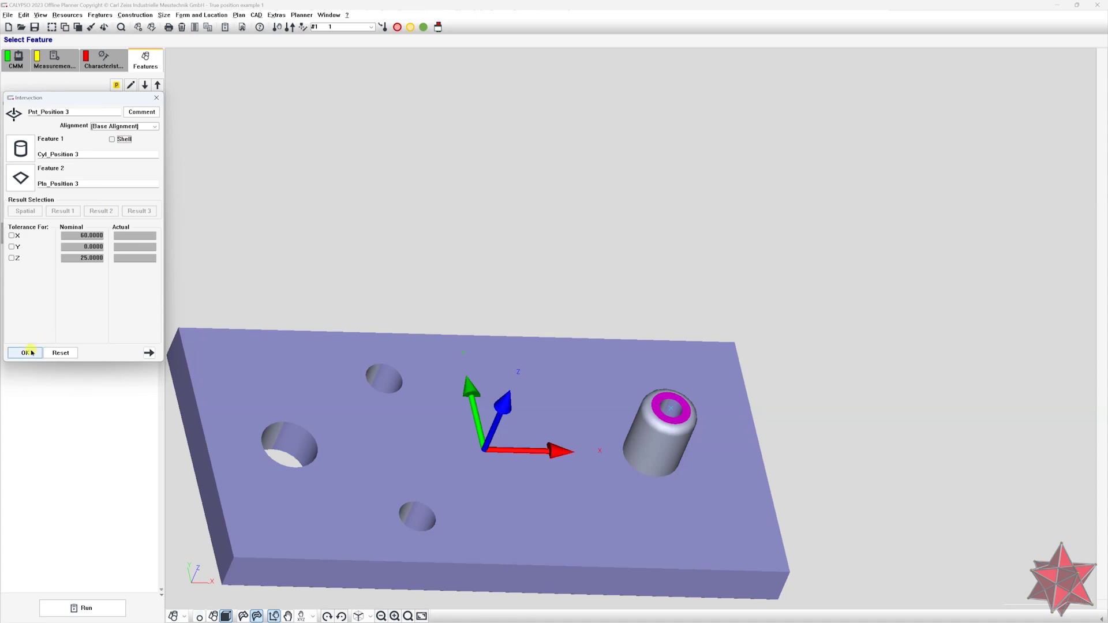
pyautogui.moveTo(506, 385); pyautogui.dragTo(737, 289, button='middle')
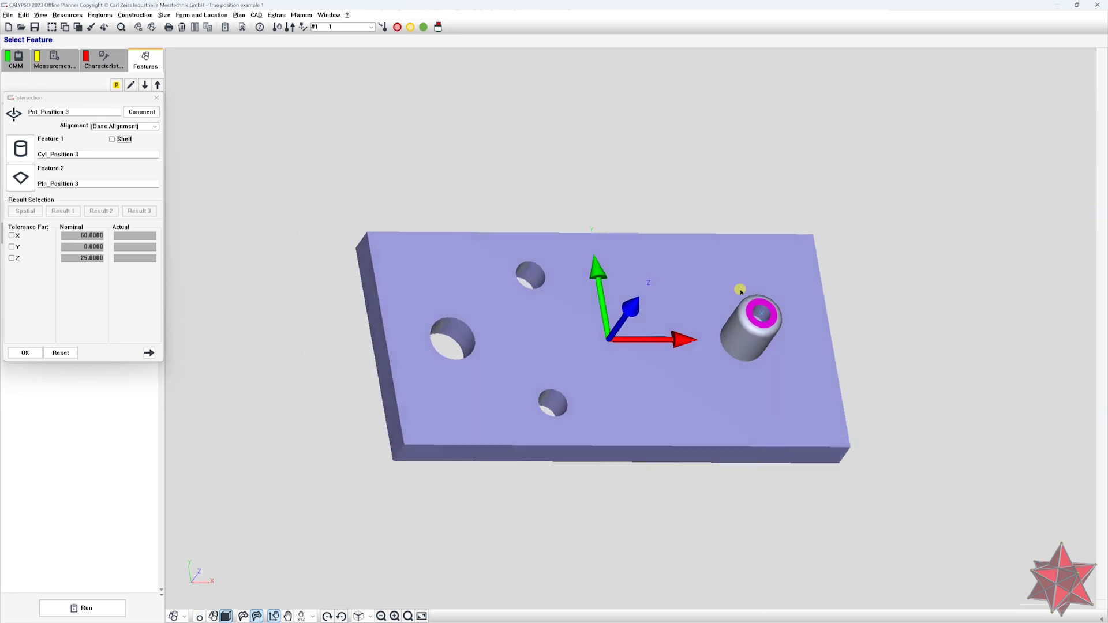
pyautogui.click(32, 353)
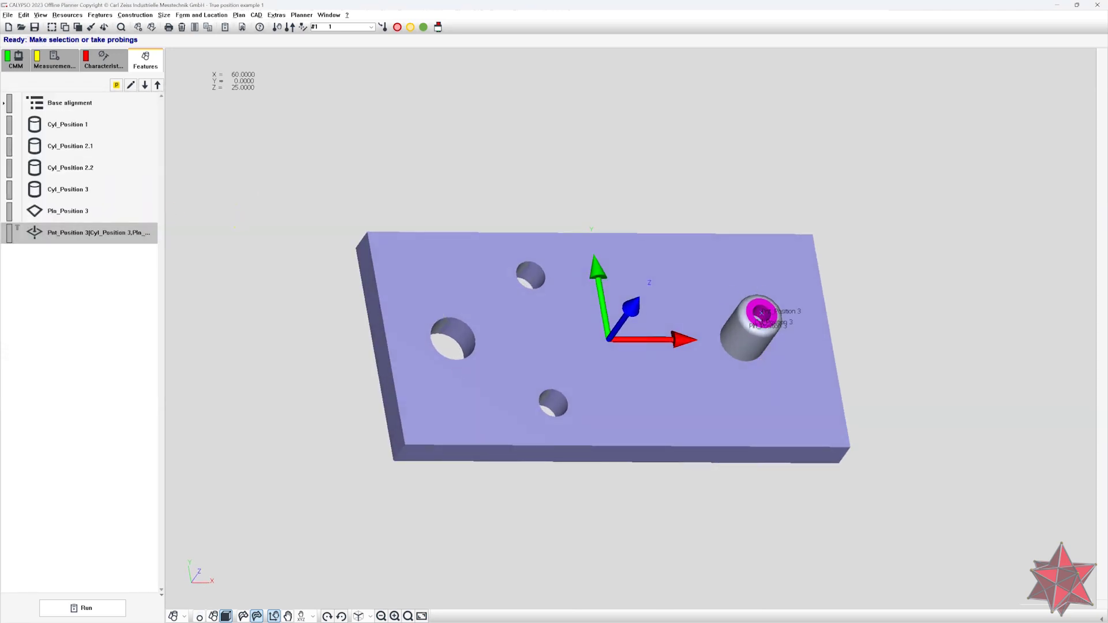
# Step: Add a Position characteristic for hole Cyl_Position 1 with primary datum -B-
pyautogui.moveTo(497, 358); pyautogui.dragTo(497, 333, button='middle')
pyautogui.click(202, 15)
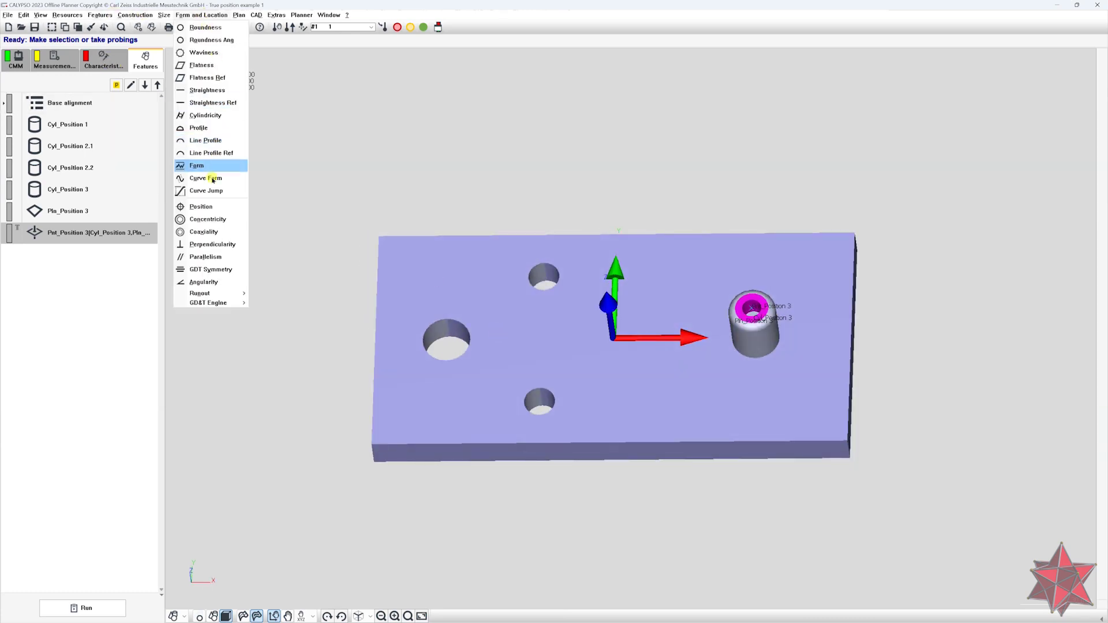
pyautogui.click(206, 210)
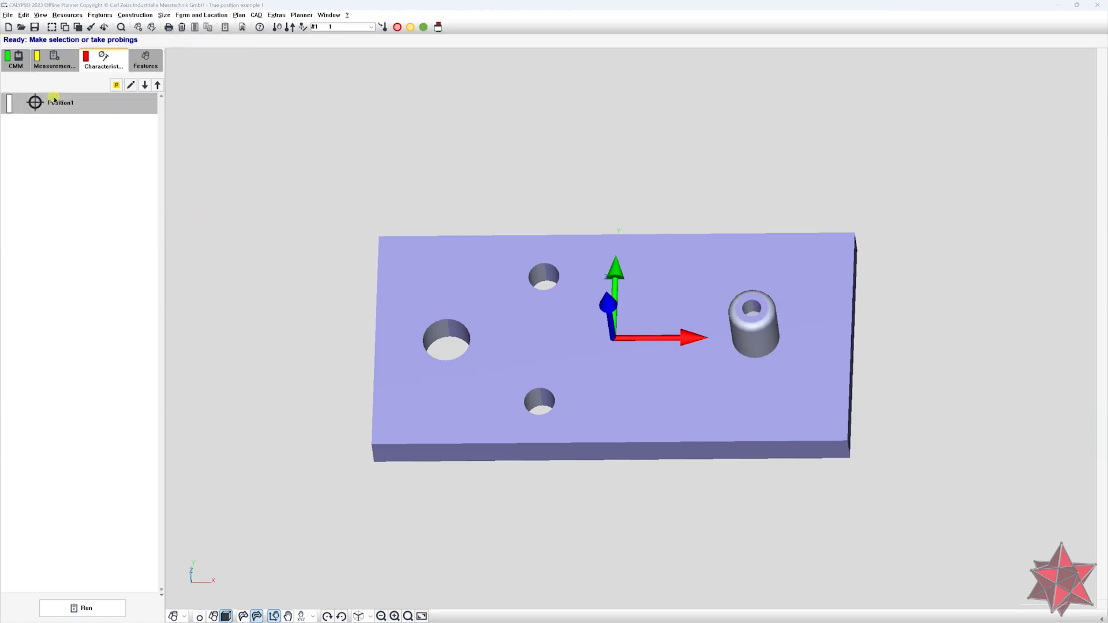
pyautogui.click(21, 199)
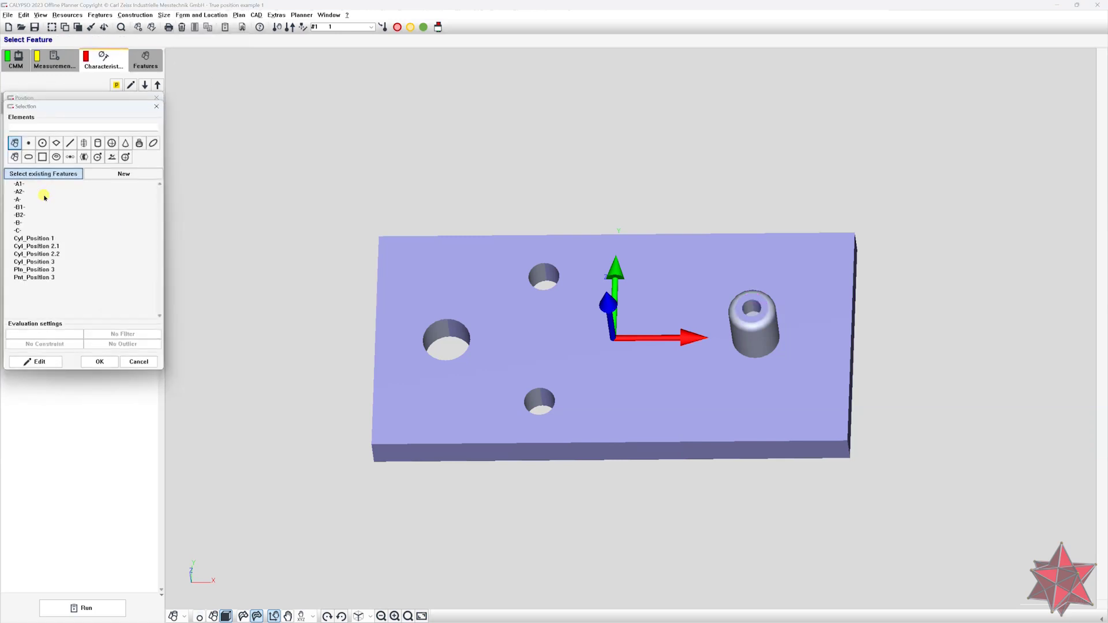
pyautogui.doubleClick(34, 240)
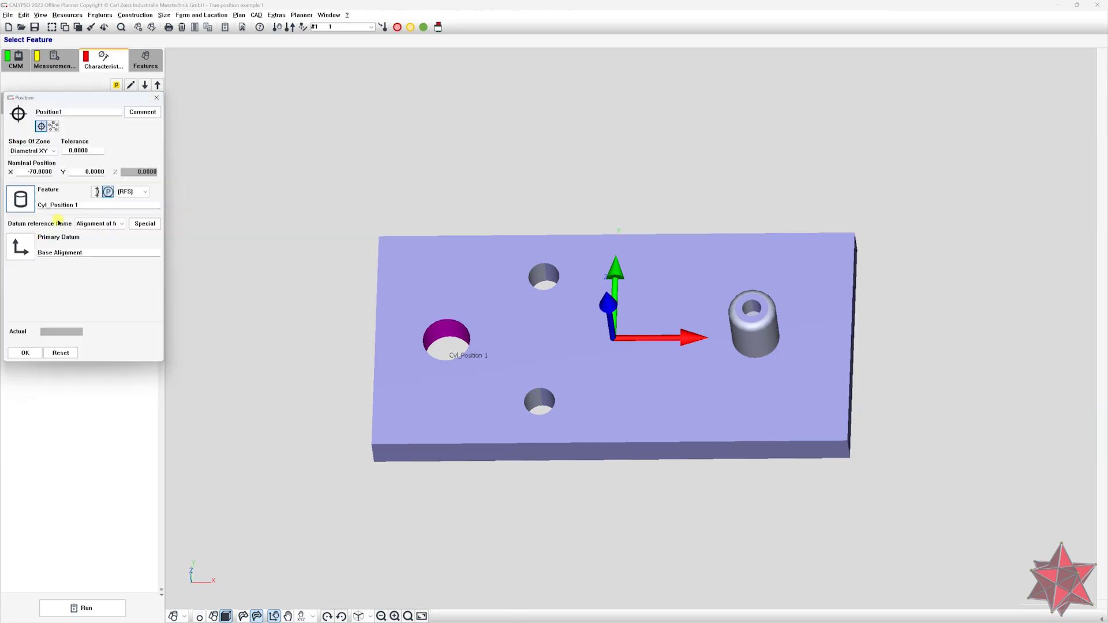
pyautogui.click(20, 247)
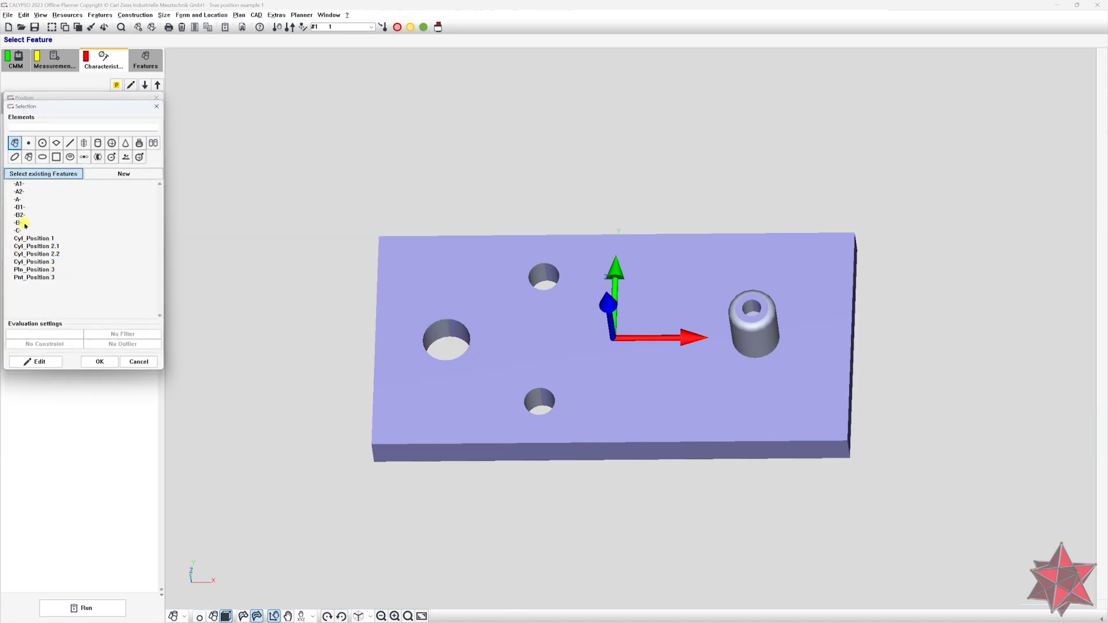
pyautogui.doubleClick(18, 224)
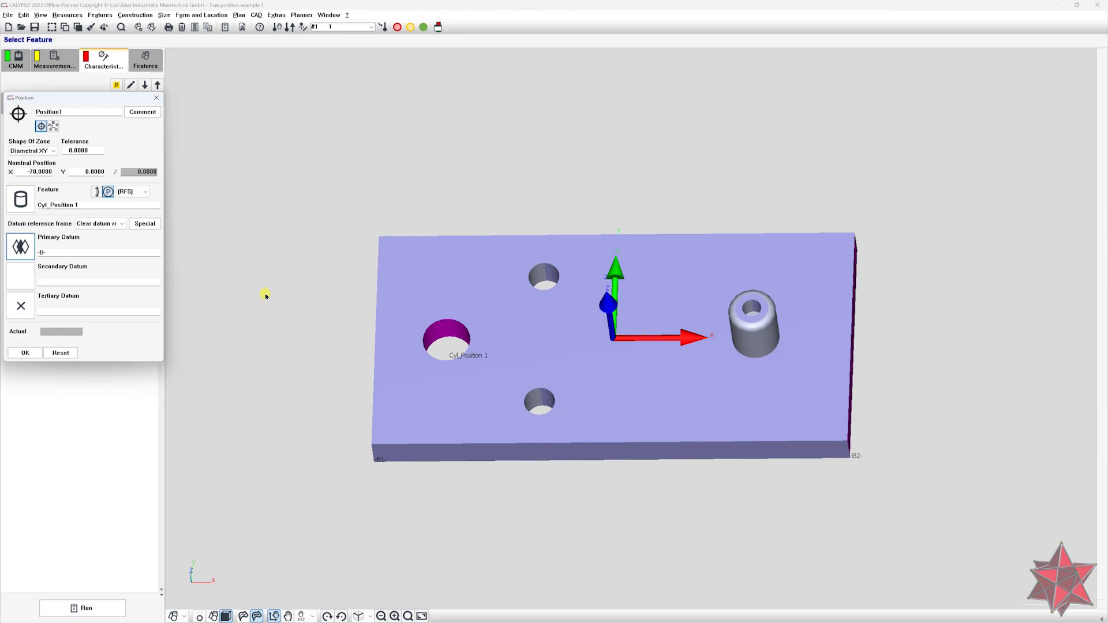
# Step: Restrict the tolerance zone to X only (nominal X -70) and confirm Position1
pyautogui.click(43, 150)
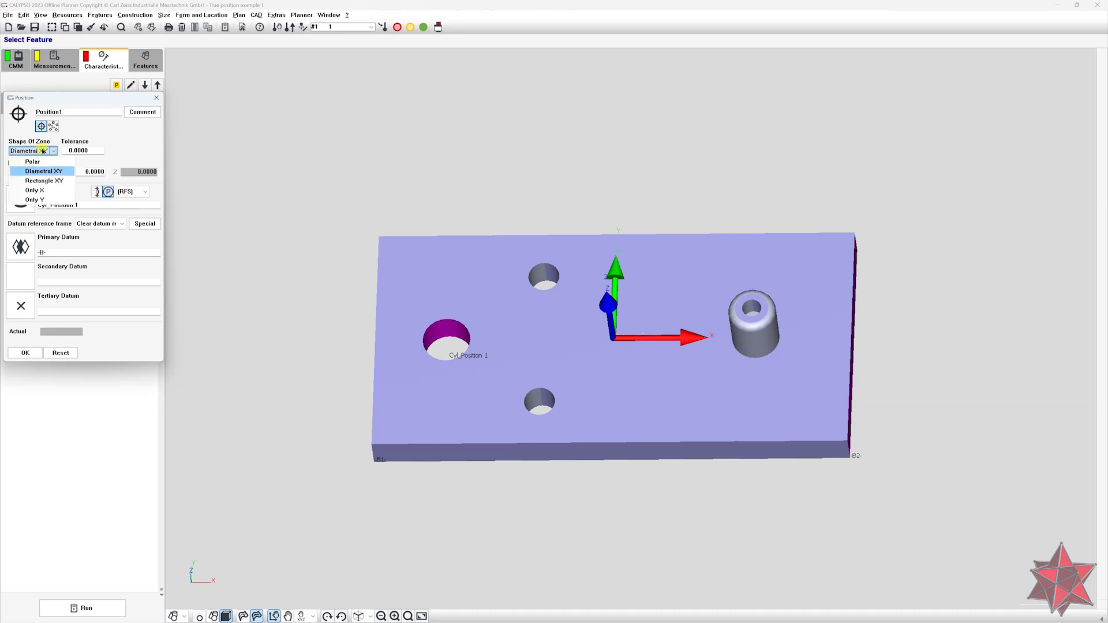
pyautogui.click(46, 190)
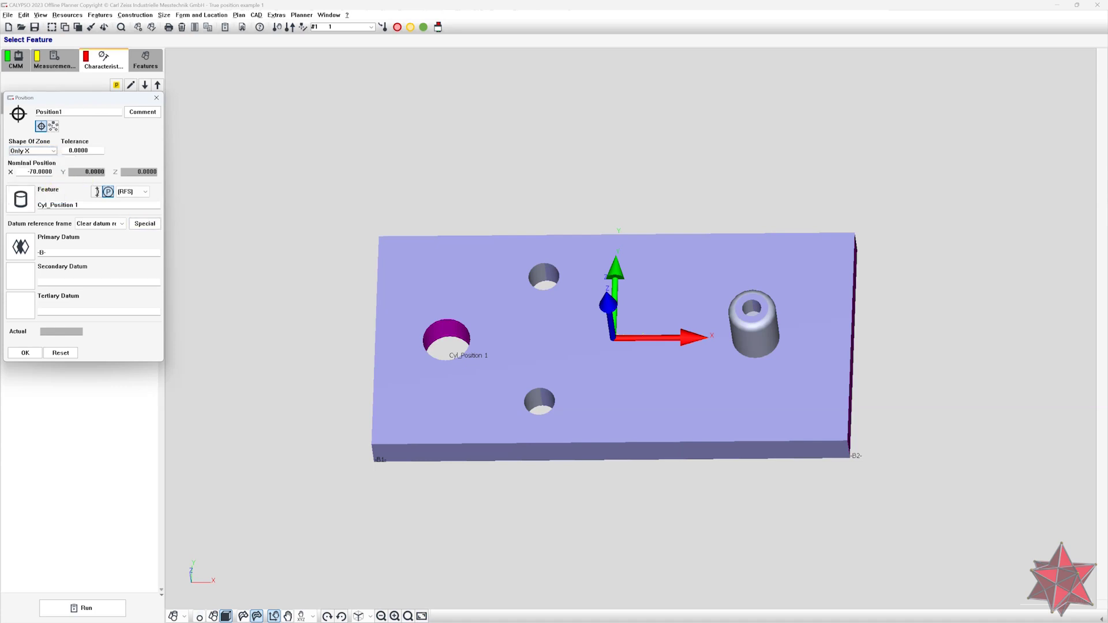
pyautogui.moveTo(21, 172); pyautogui.dragTo(167, 174)
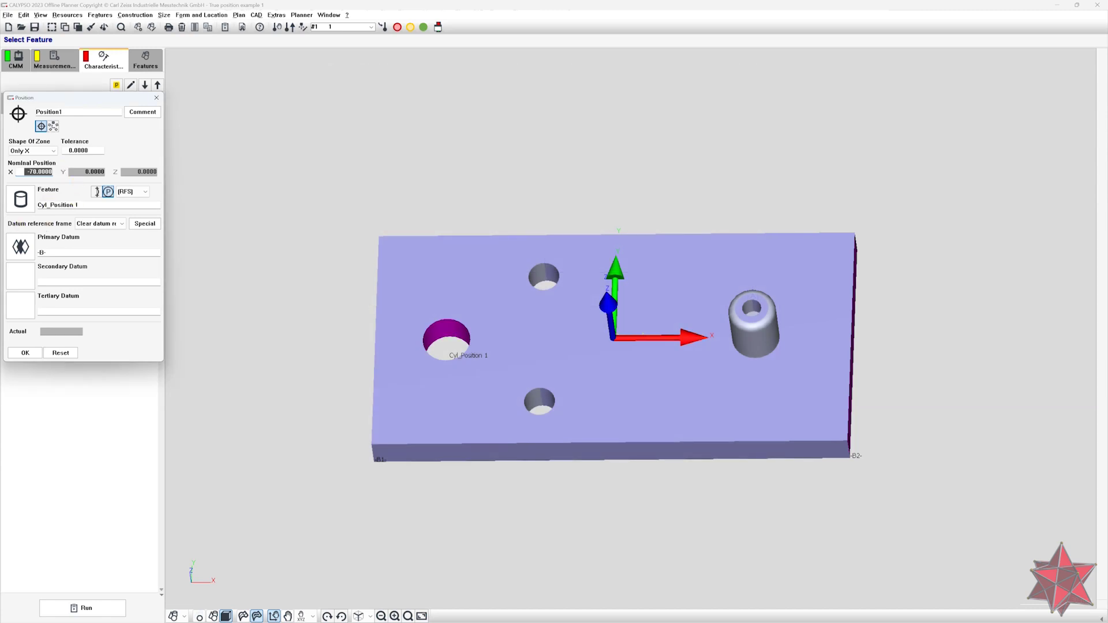
pyautogui.click(108, 191)
pyautogui.moveTo(536, 277)
pyautogui.mouseDown(button='middle')
pyautogui.moveTo(544, 248)
pyautogui.moveTo(546, 277)
pyautogui.mouseUp(button='middle')
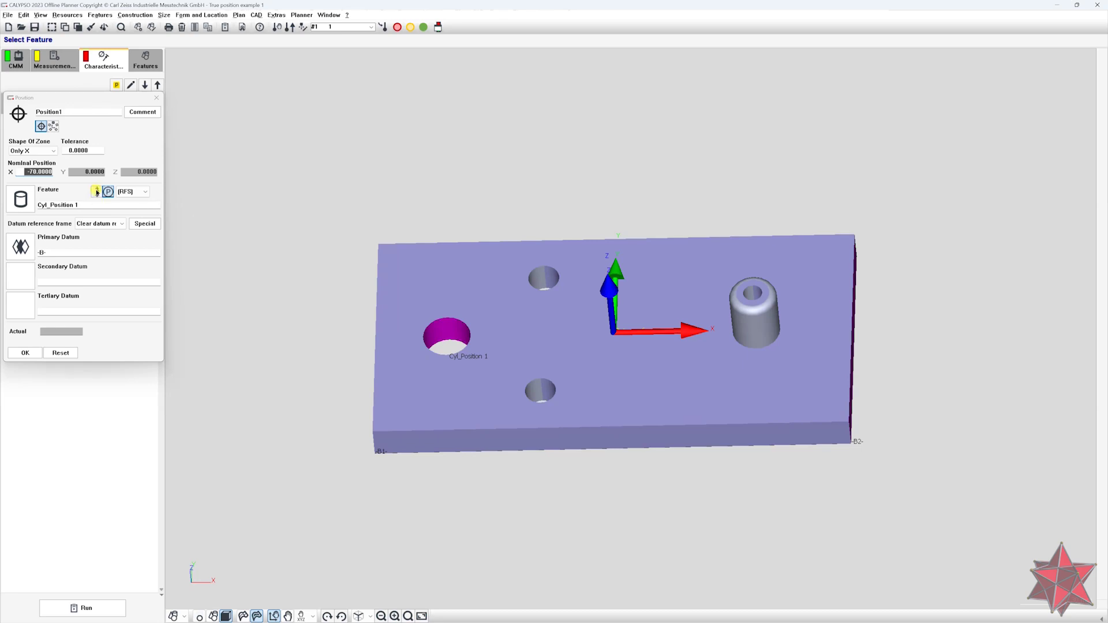
pyautogui.click(96, 191)
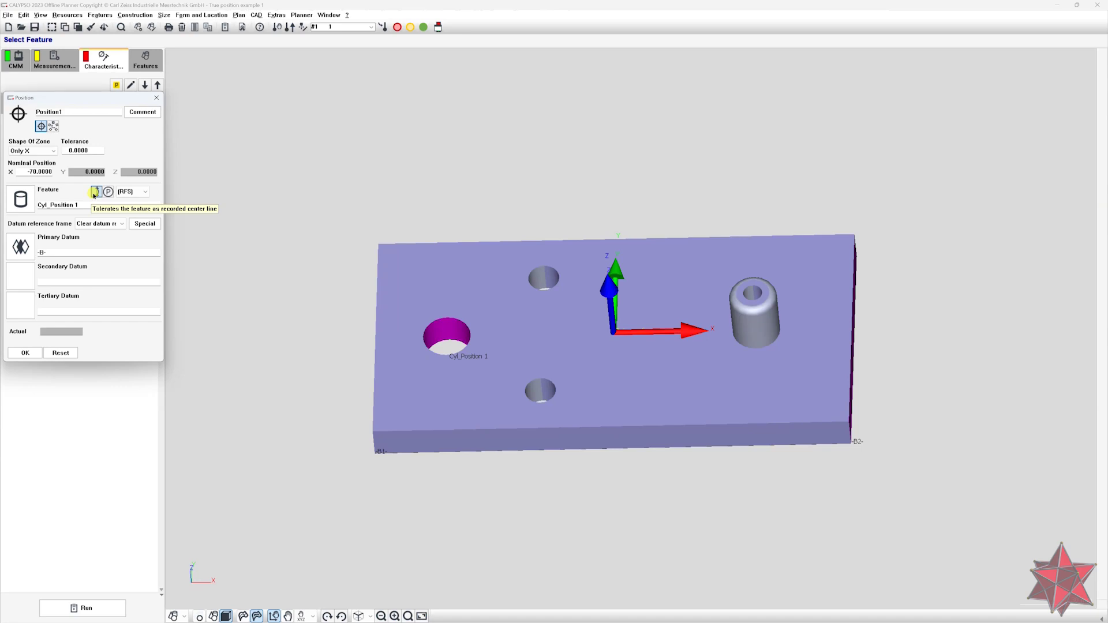
pyautogui.click(29, 352)
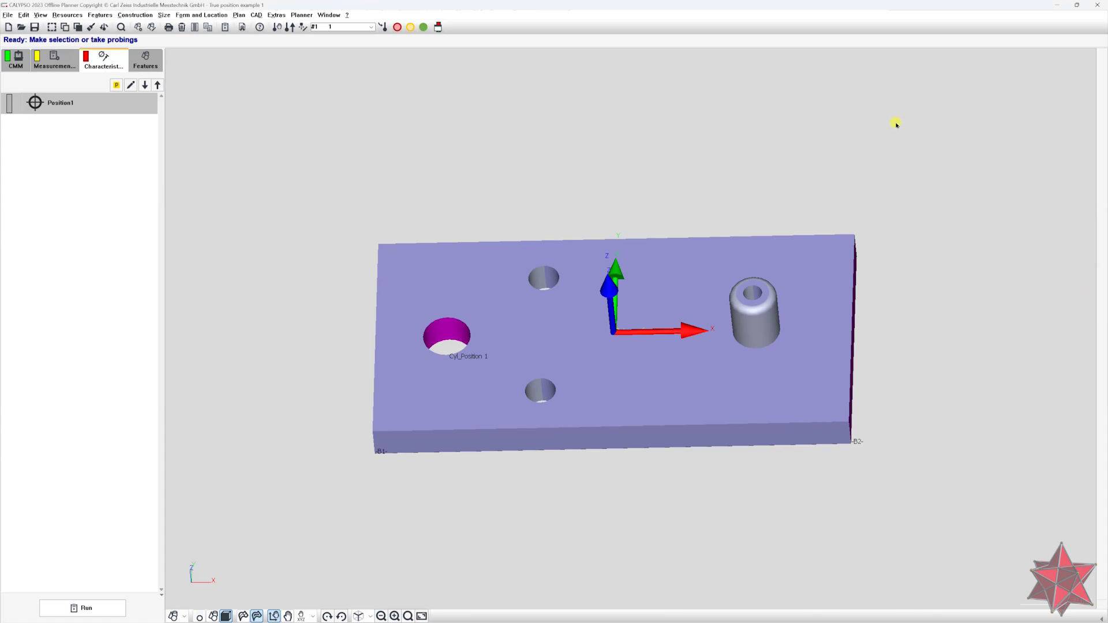
# Step: Duplicate Position1 and retarget the copy to feature Cyl_Position 2.1
pyautogui.hotkey('ctrl', 'c')
pyautogui.hotkey('ctrl', 'v')
pyautogui.doubleClick(114, 122)
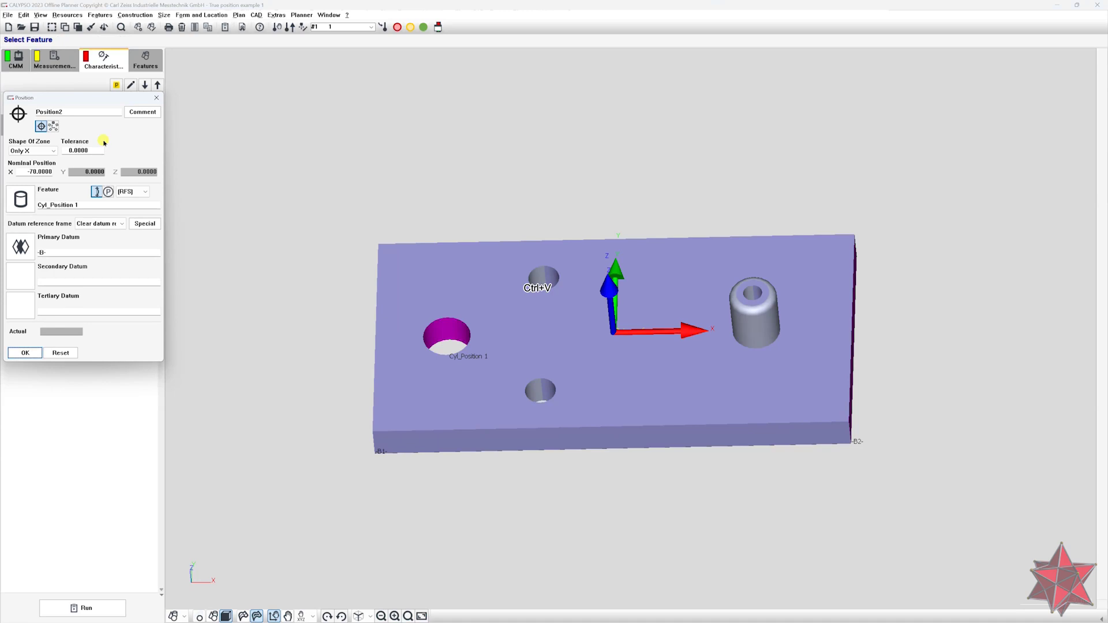
pyautogui.moveTo(96, 99); pyautogui.dragTo(408, 109)
pyautogui.click(333, 209)
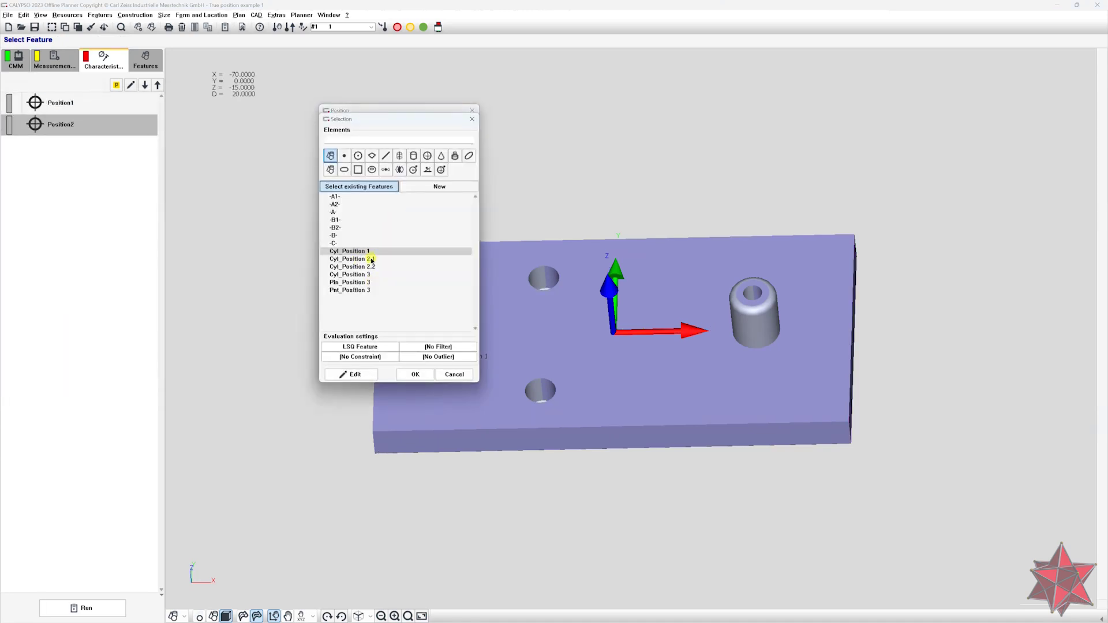
pyautogui.doubleClick(372, 259)
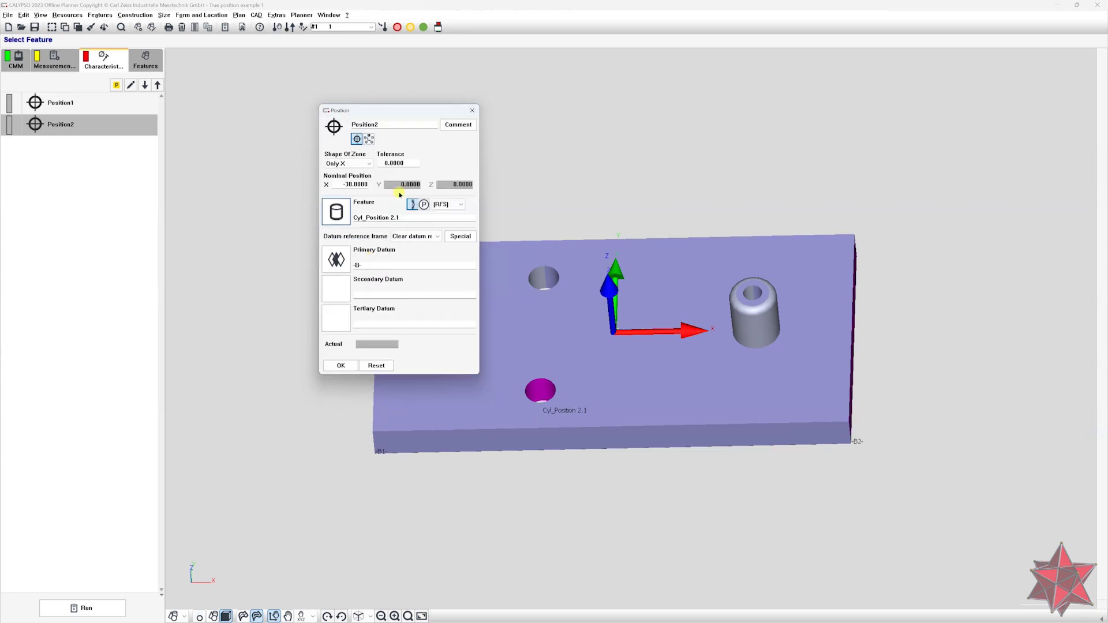
# Step: Set the tolerance zone to Diametral XY with datums -A-, -B- and -C-
pyautogui.moveTo(378, 112); pyautogui.dragTo(285, 119)
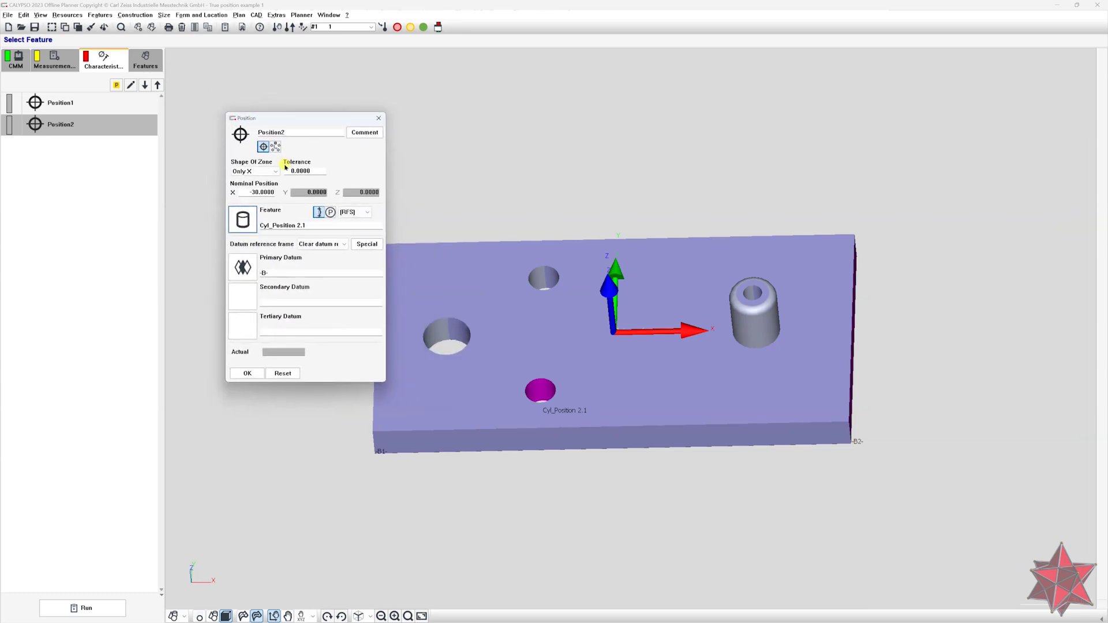
pyautogui.click(276, 172)
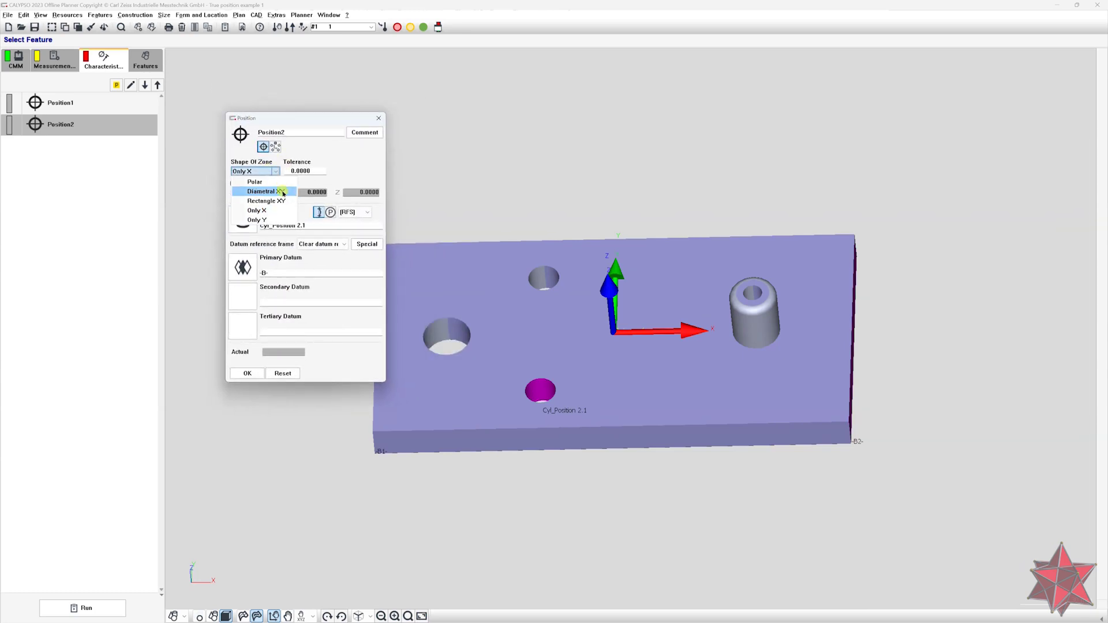
pyautogui.click(280, 192)
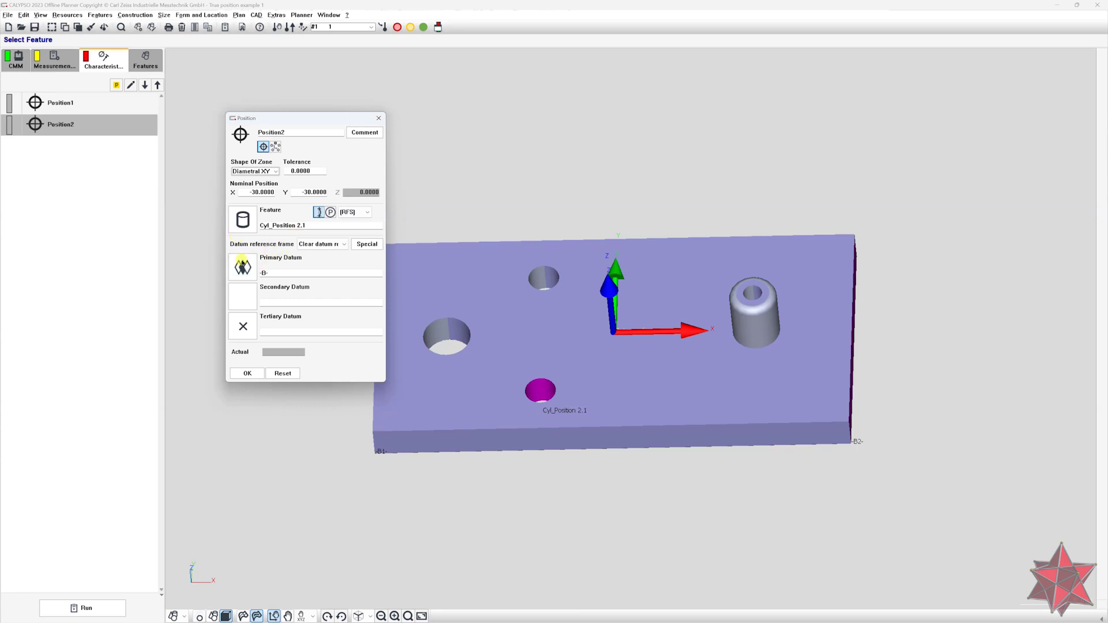
pyautogui.click(243, 266)
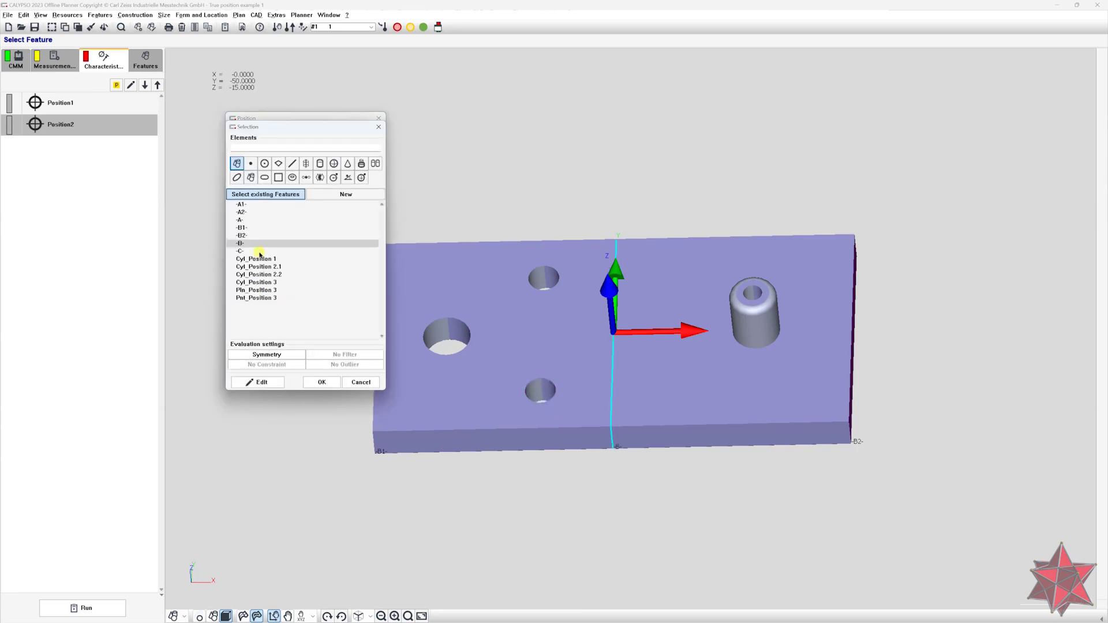
pyautogui.doubleClick(240, 220)
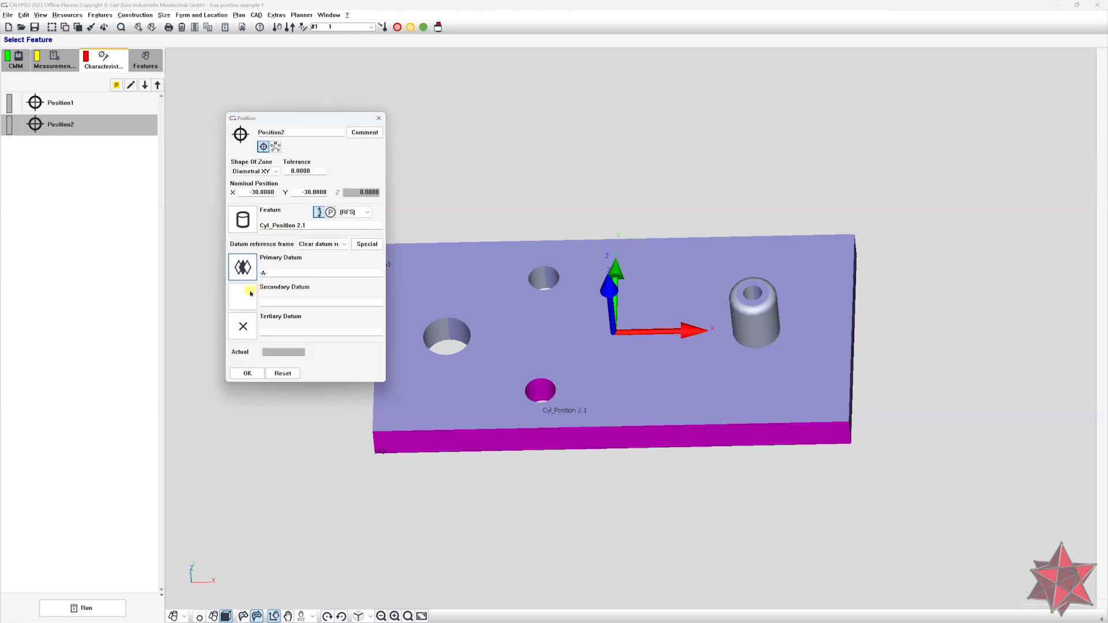
pyautogui.click(241, 291)
pyautogui.doubleClick(240, 243)
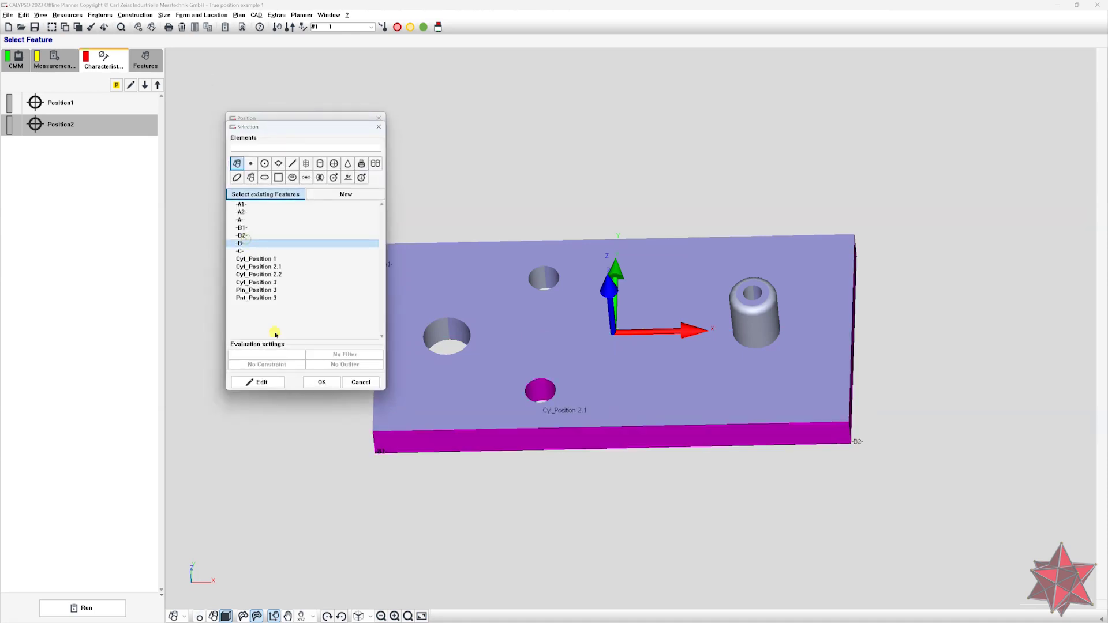
pyautogui.click(248, 322)
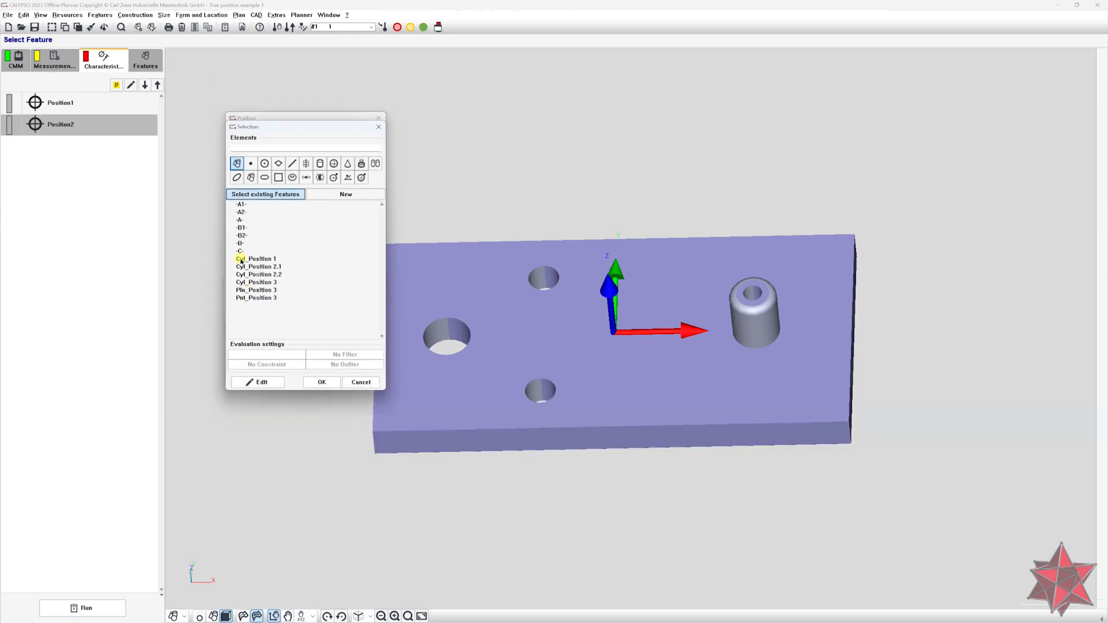
pyautogui.click(241, 252)
pyautogui.click(241, 252)
# Step: Use Base Alignment as datum frame, name it Position2.1, and duplicate it as Position2.2
pyautogui.moveTo(660, 219); pyautogui.dragTo(689, 297)
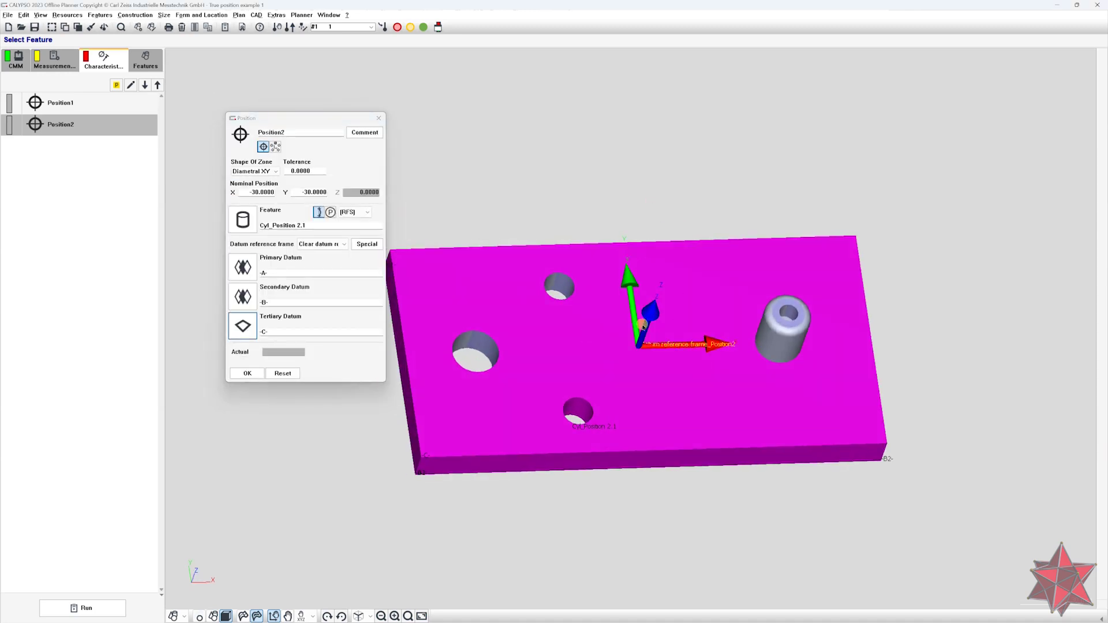
pyautogui.click(309, 244)
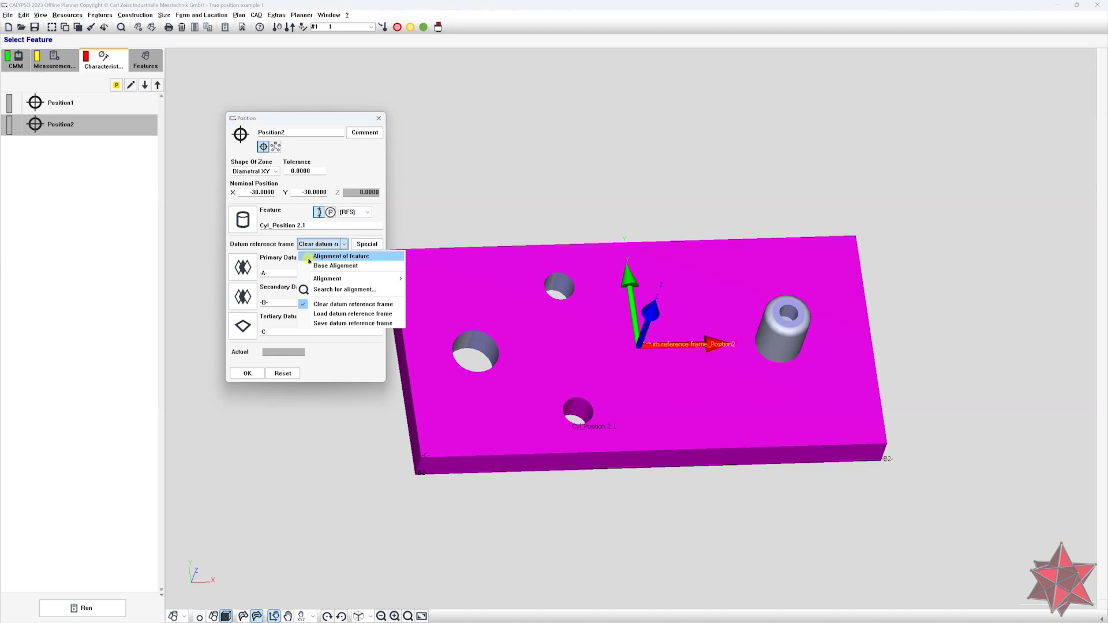
pyautogui.click(311, 267)
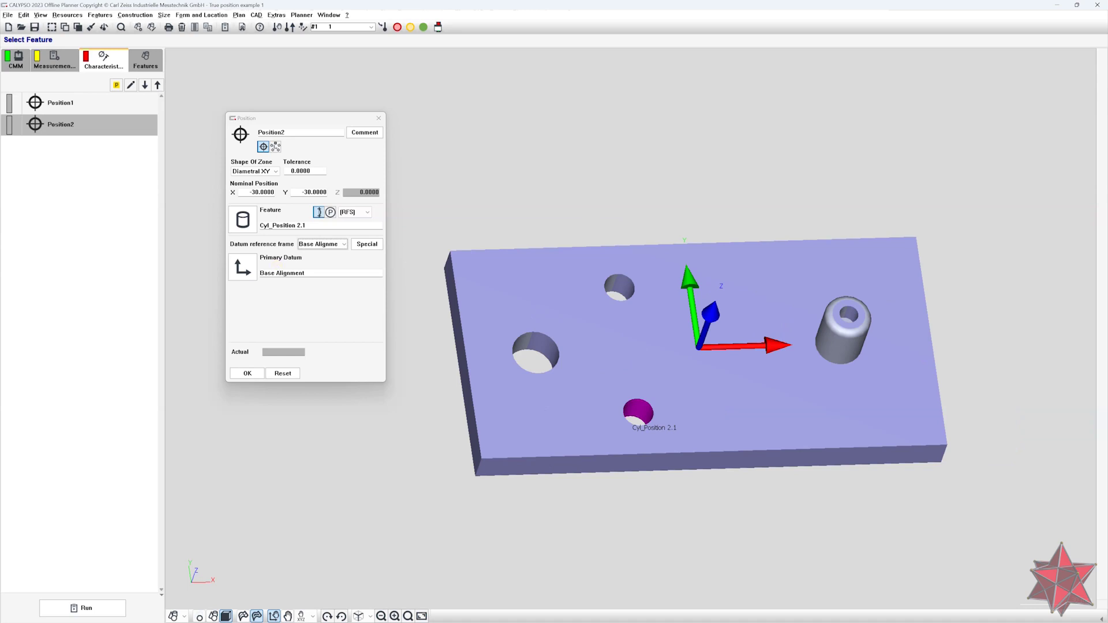
pyautogui.click(294, 132)
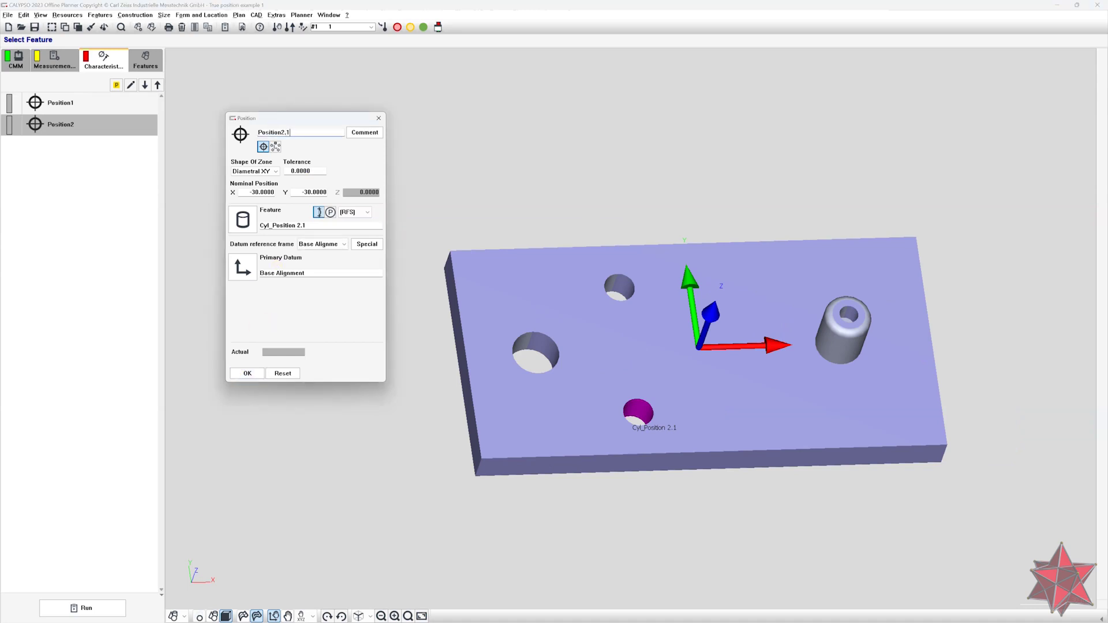
pyautogui.press('Return')
pyautogui.hotkey('ctrl', 'c')
pyautogui.hotkey('ctrl', 'v')
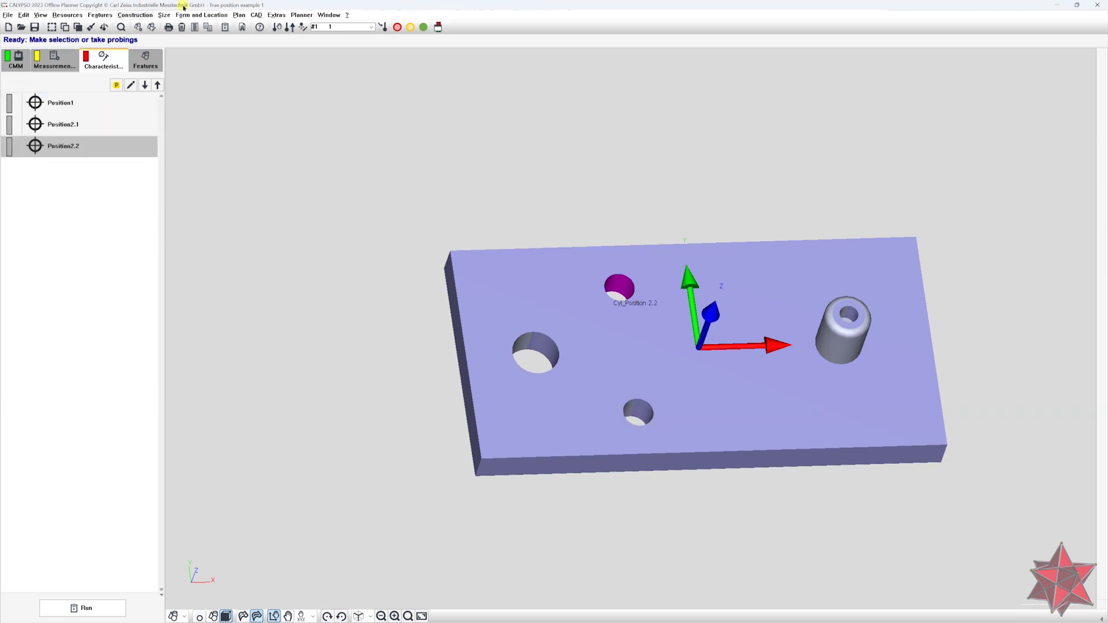
# Step: Add Position3 for point Pnt_Position 3 with a Sphere tolerance zone
pyautogui.click(198, 15)
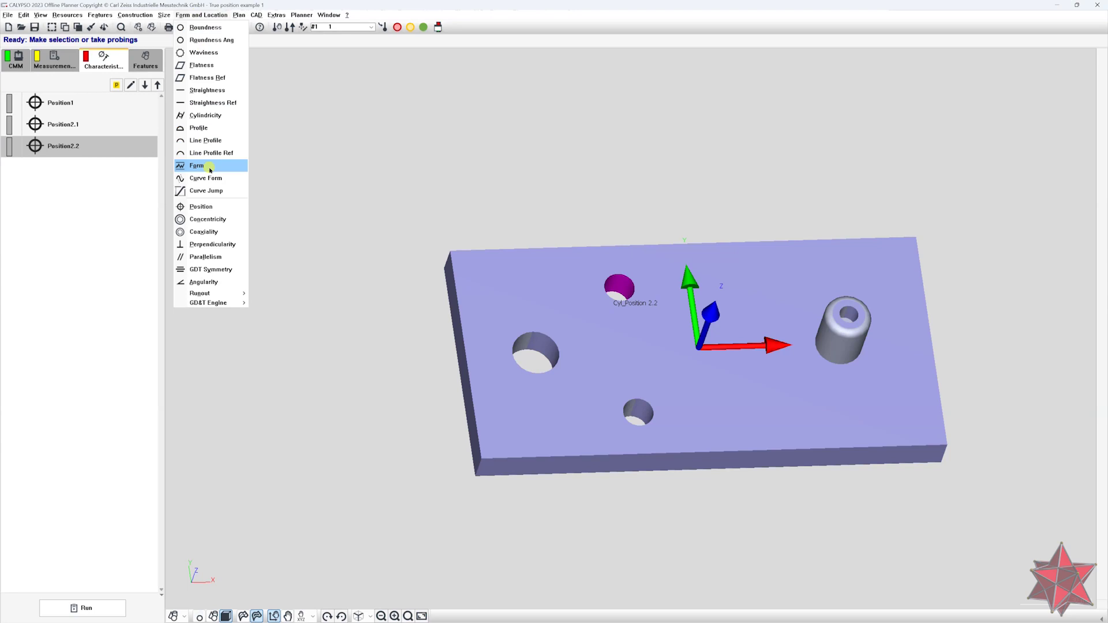
pyautogui.click(211, 206)
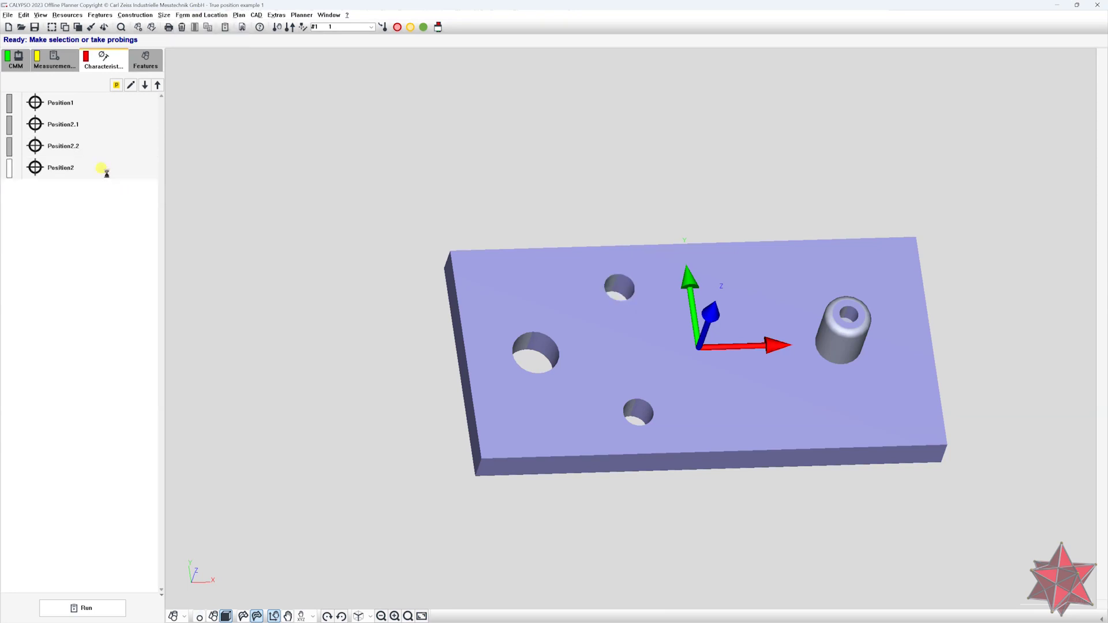
pyautogui.click(77, 111)
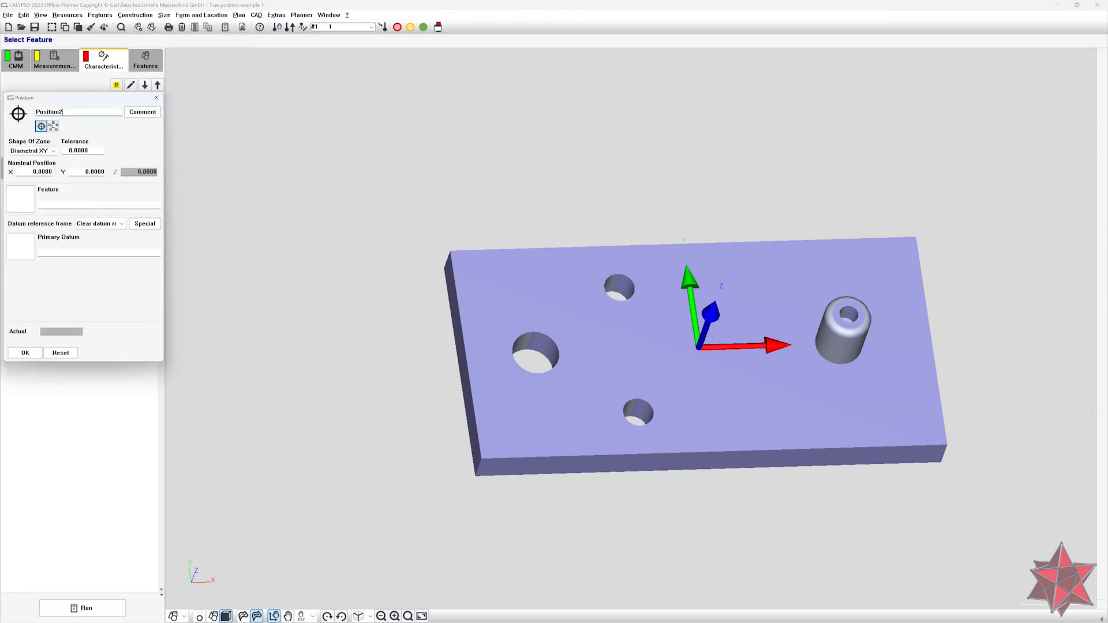
pyautogui.click(20, 199)
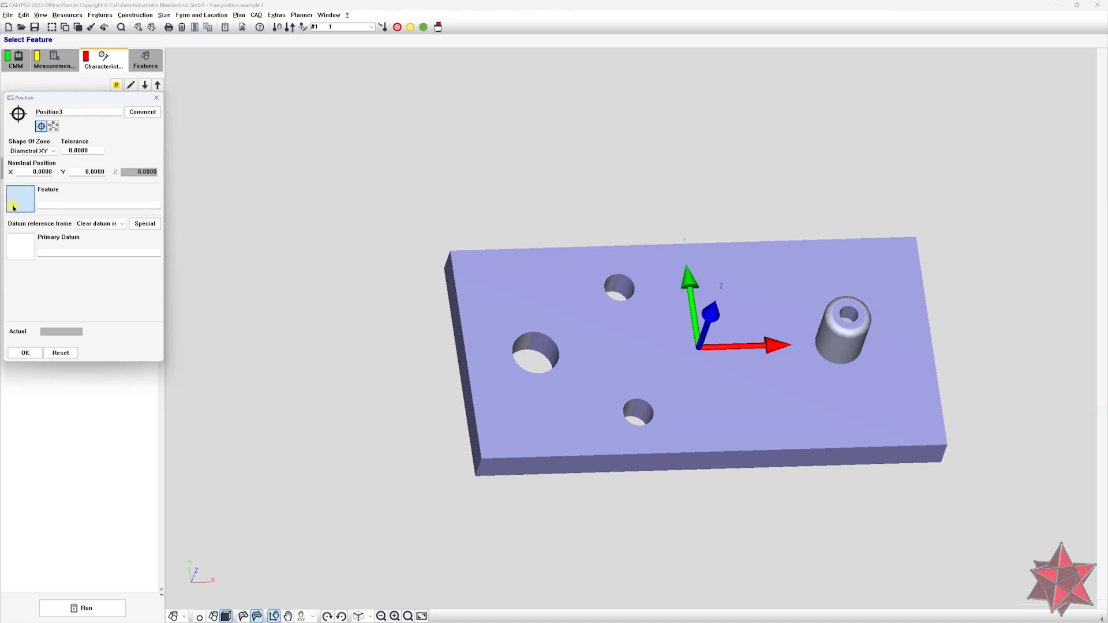
pyautogui.click(33, 278)
pyautogui.doubleClick(34, 278)
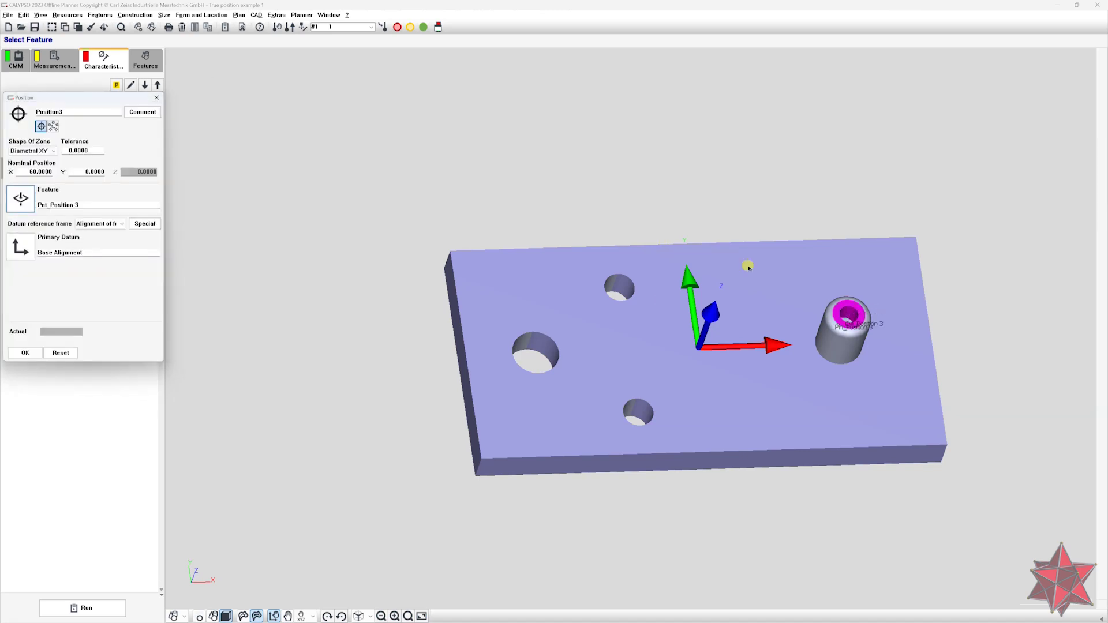
pyautogui.click(45, 150)
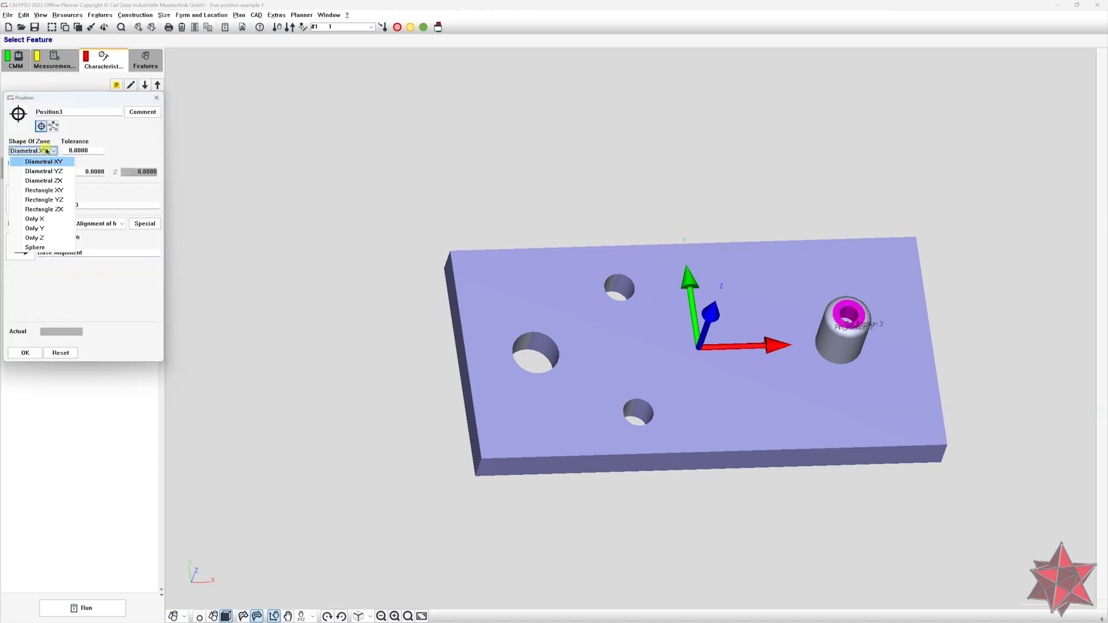
pyautogui.click(46, 248)
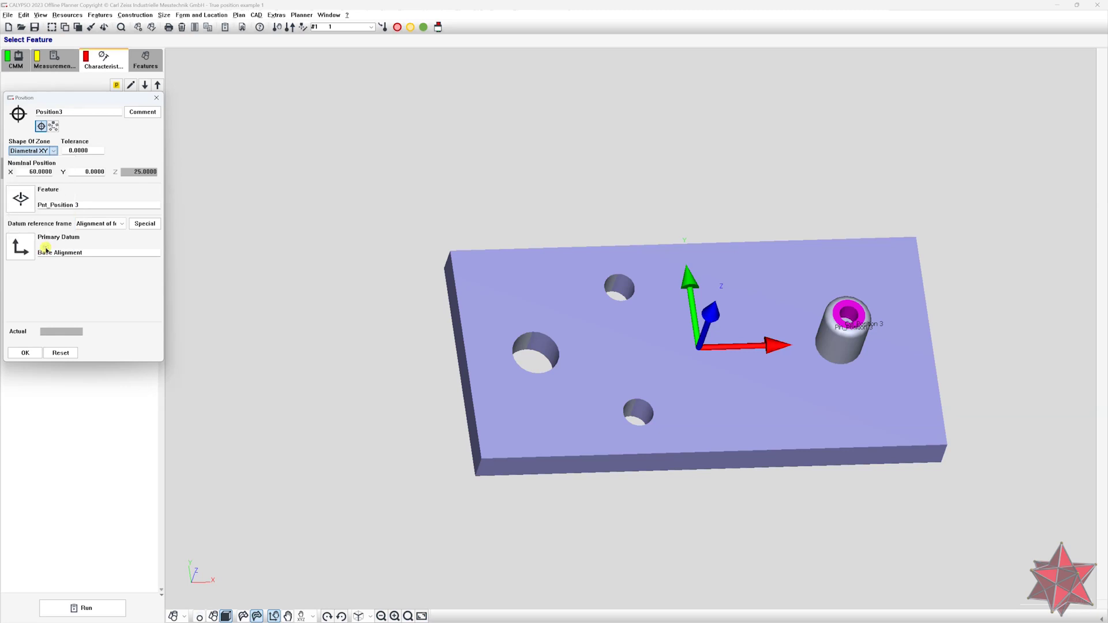
# Step: Check the nominal values X 60, Y 0, Z 25 and enter tolerance 0.1
pyautogui.moveTo(63, 101); pyautogui.dragTo(299, 119)
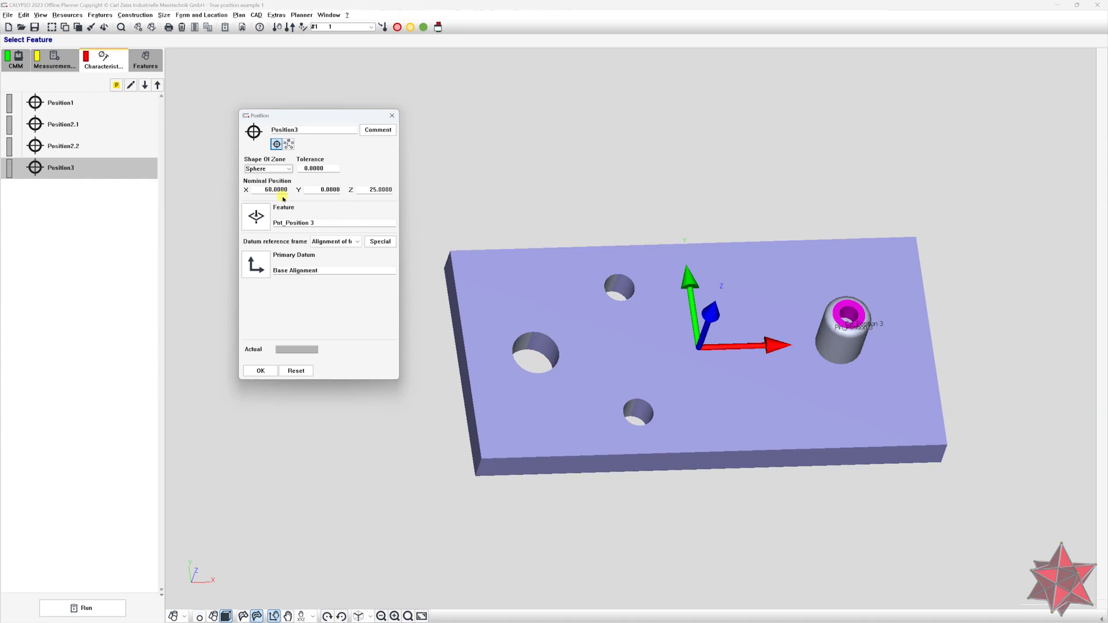
pyautogui.click(353, 191)
pyautogui.doubleClick(364, 190)
pyautogui.hotkey('shift', 'Tab')
pyautogui.hotkey('shift', 'Tab')
pyautogui.click(373, 190)
pyautogui.press('Tab')
pyautogui.click(314, 189)
pyautogui.click(273, 189)
pyautogui.click(314, 168)
pyautogui.write('0.1')
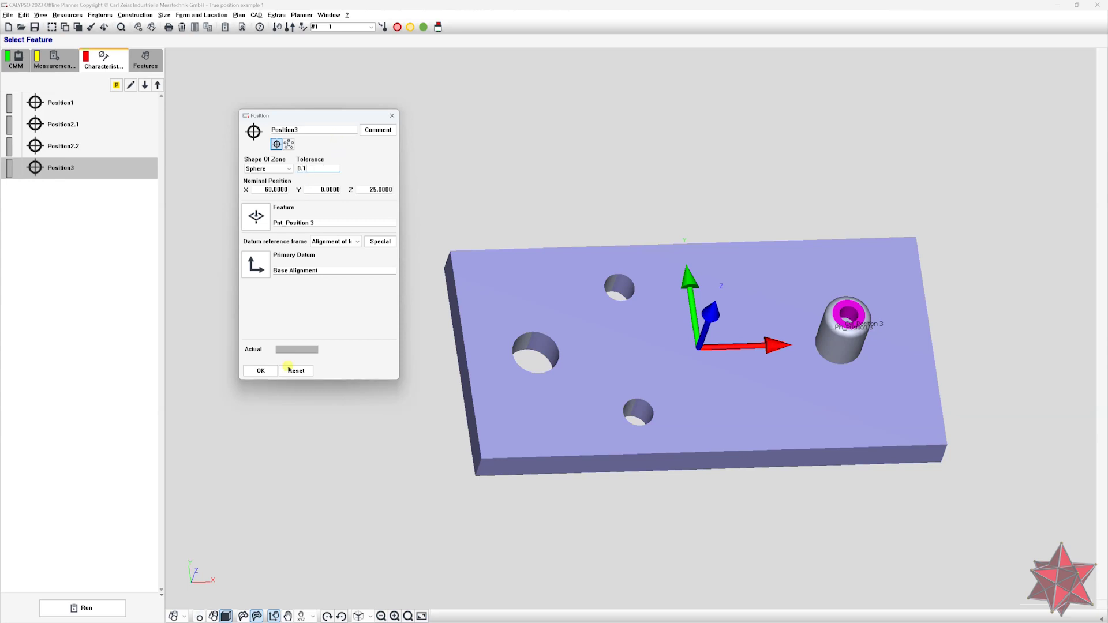